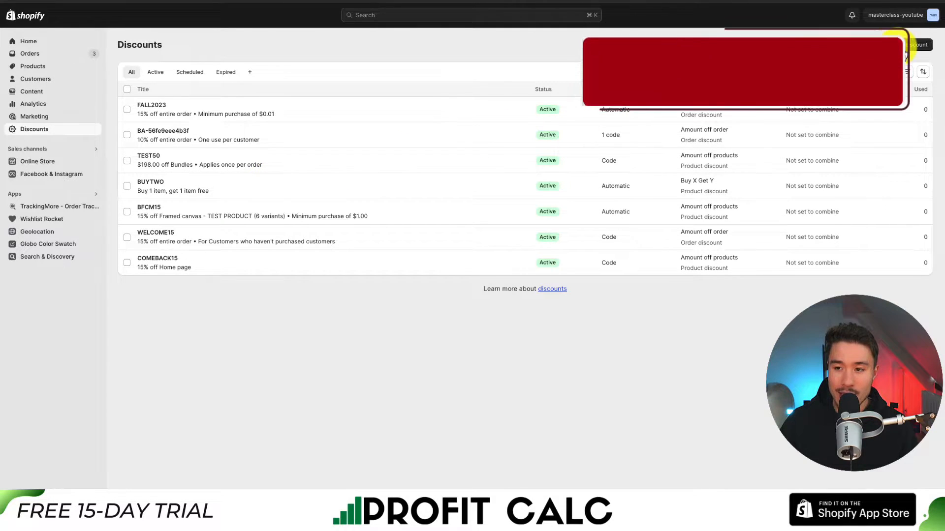
Start an amount-off-order discount with the discount code FALL2023 and a value of 10 percent.
{"action": "left_click", "coordinate": [907, 44]}
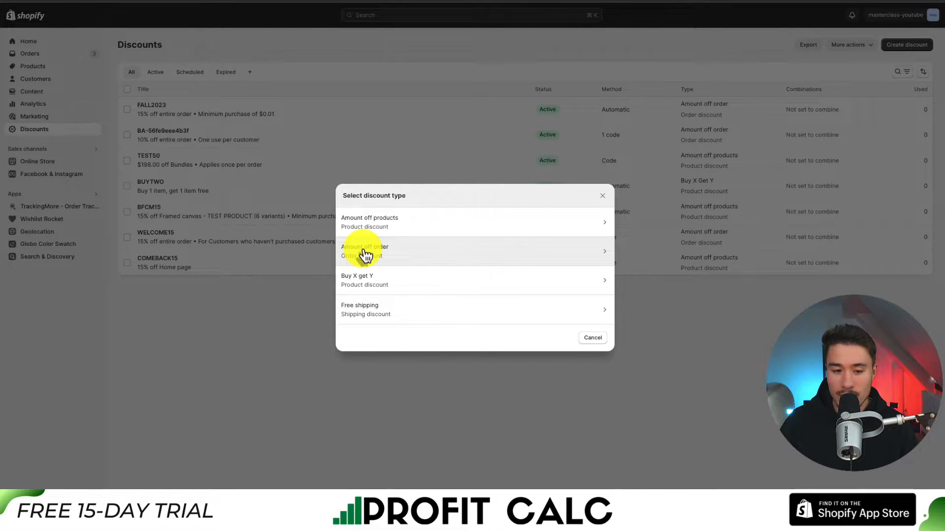
{"action": "left_click", "coordinate": [397, 258]}
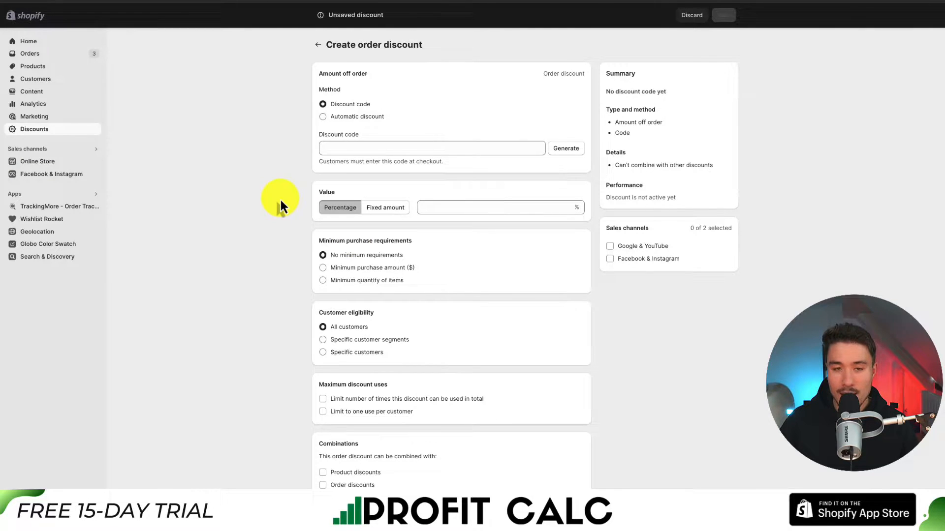
{"action": "left_click", "coordinate": [350, 150]}
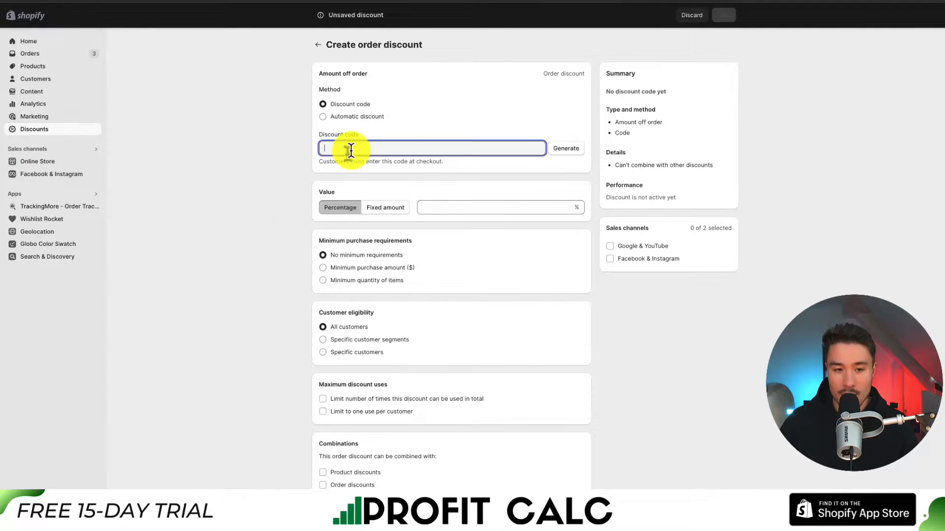
{"action": "type", "text": "FAL"}
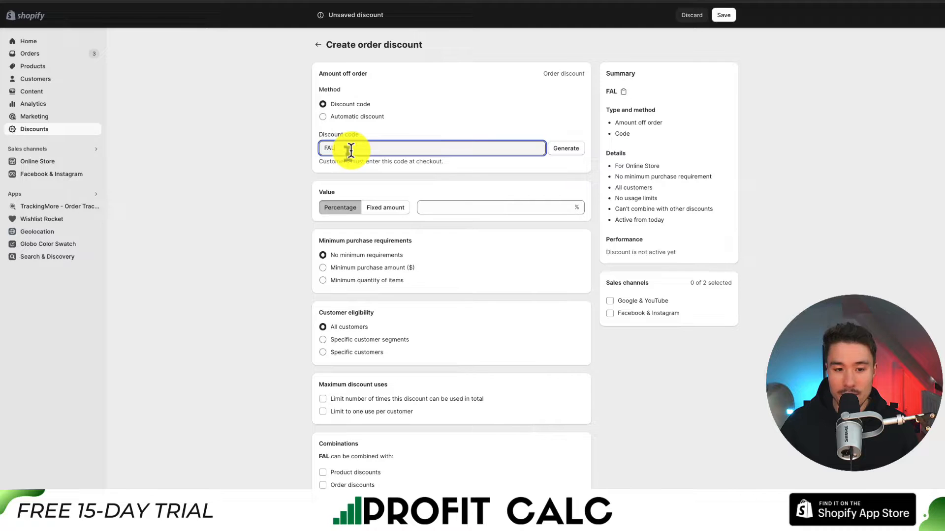
{"action": "type", "text": "L2023"}
{"action": "left_click", "coordinate": [448, 206]}
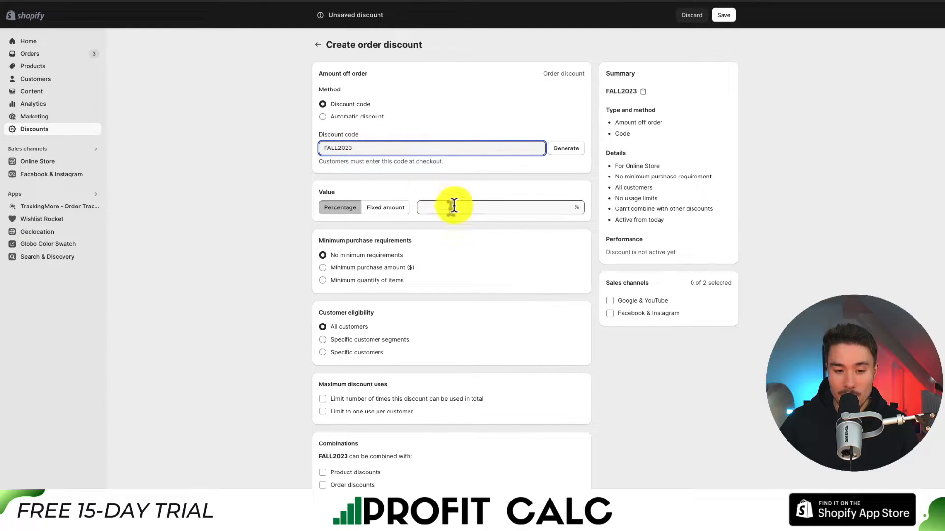
{"action": "type", "text": "10"}
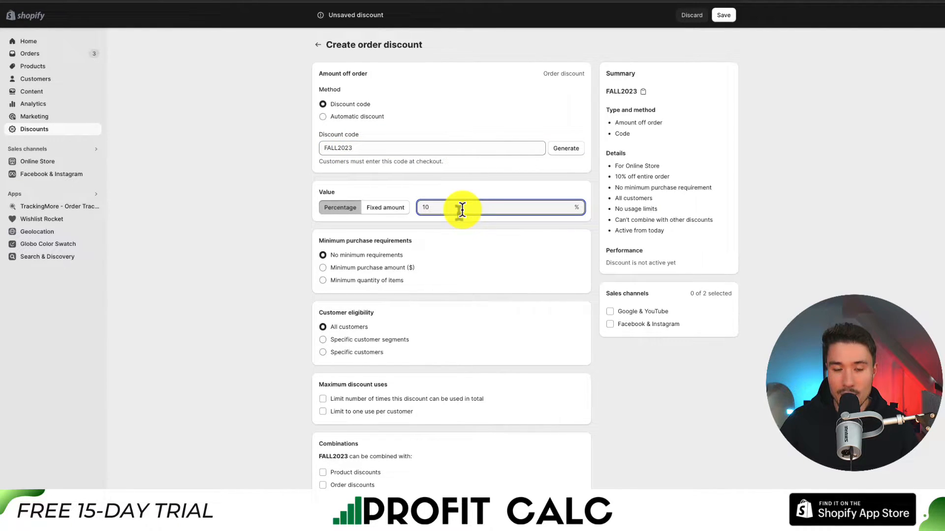
Allow the FALL2023 order discount to combine with product discounts and save it.
{"action": "scroll", "coordinate": [345, 202], "scroll_direction": "down", "scroll_amount": 1}
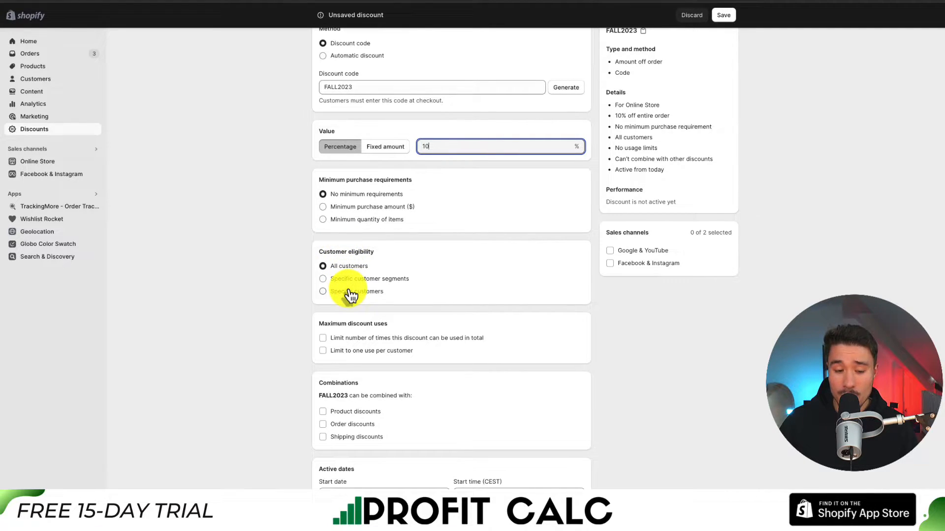
{"action": "scroll", "coordinate": [348, 291], "scroll_direction": "down", "scroll_amount": 1}
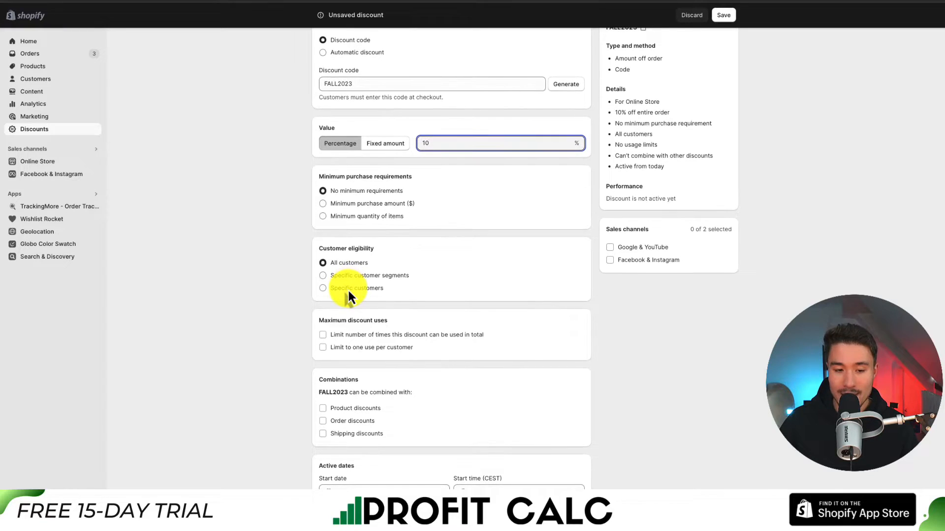
{"action": "scroll", "coordinate": [329, 325], "scroll_direction": "down", "scroll_amount": 1}
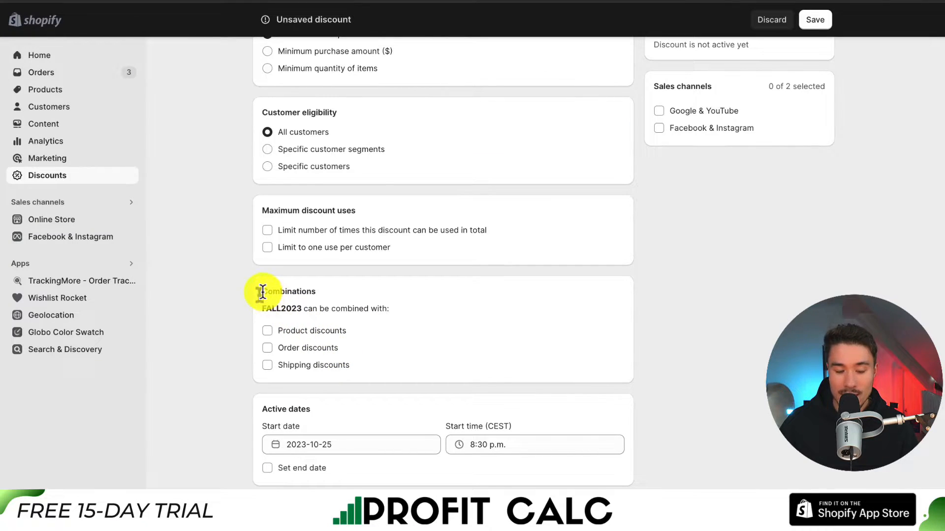
{"action": "left_click_drag", "start_coordinate": [262, 292], "coordinate": [318, 298]}
{"action": "left_click", "coordinate": [318, 293]}
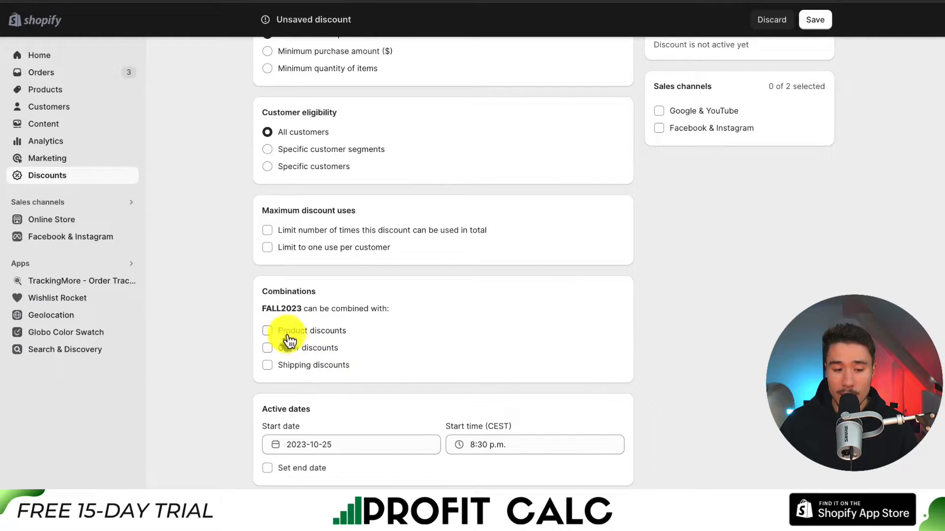
{"action": "left_click", "coordinate": [270, 330]}
{"action": "scroll", "coordinate": [344, 345], "scroll_direction": "down", "scroll_amount": 2}
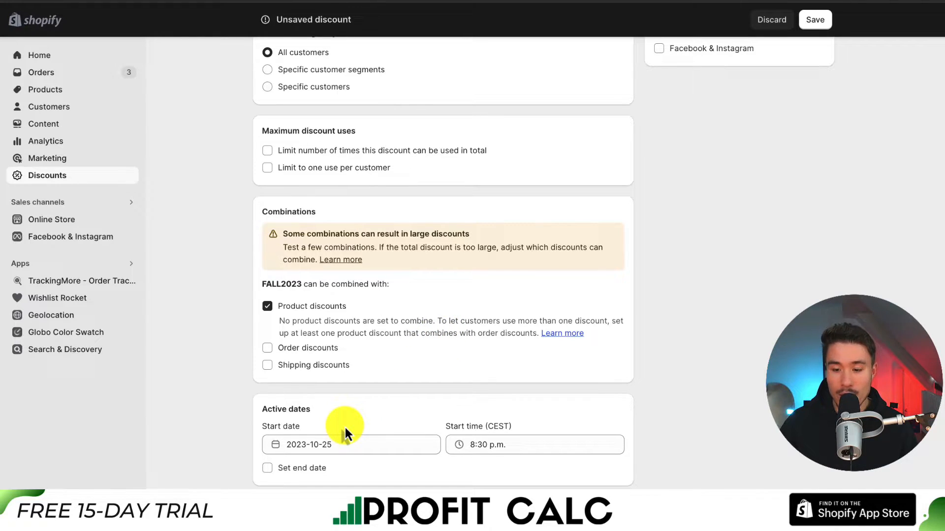
{"action": "scroll", "coordinate": [448, 391], "scroll_direction": "up", "scroll_amount": 10}
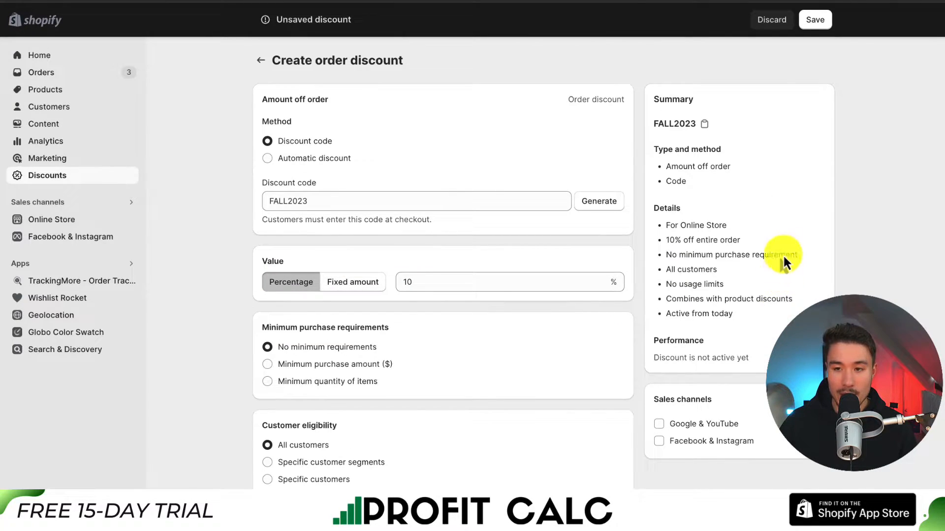
{"action": "left_click", "coordinate": [813, 20]}
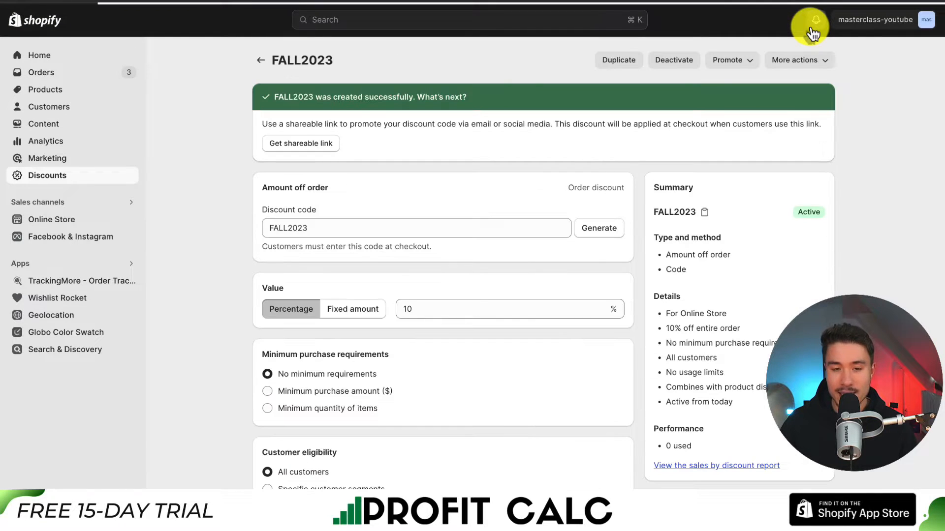
Return to the discount list and start an amount-off-products discount with code PRODUCT2023 and a value of 10 percent.
{"action": "left_click", "coordinate": [260, 60]}
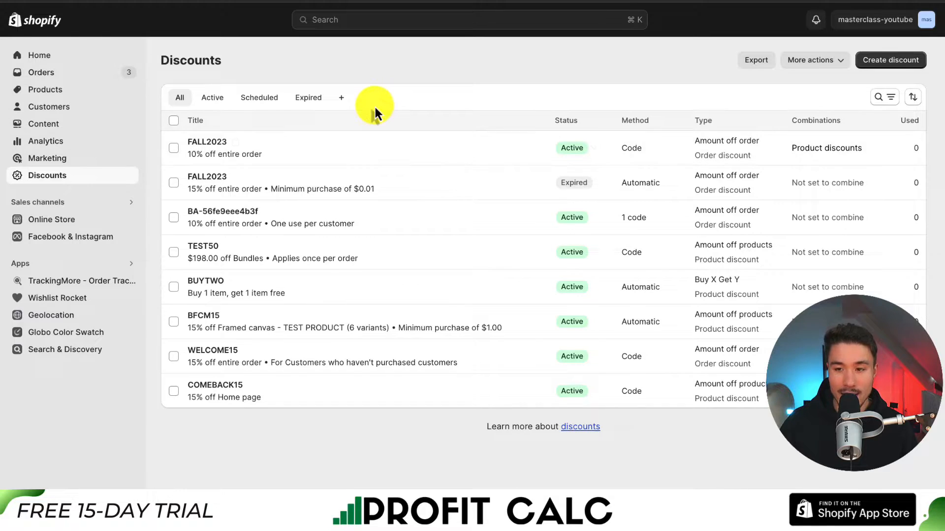
{"action": "left_click", "coordinate": [891, 64]}
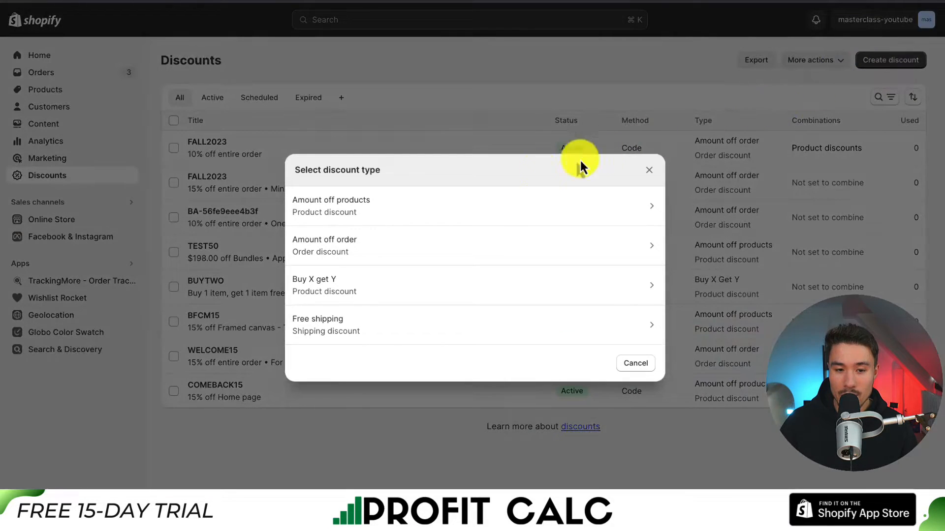
{"action": "left_click", "coordinate": [444, 204]}
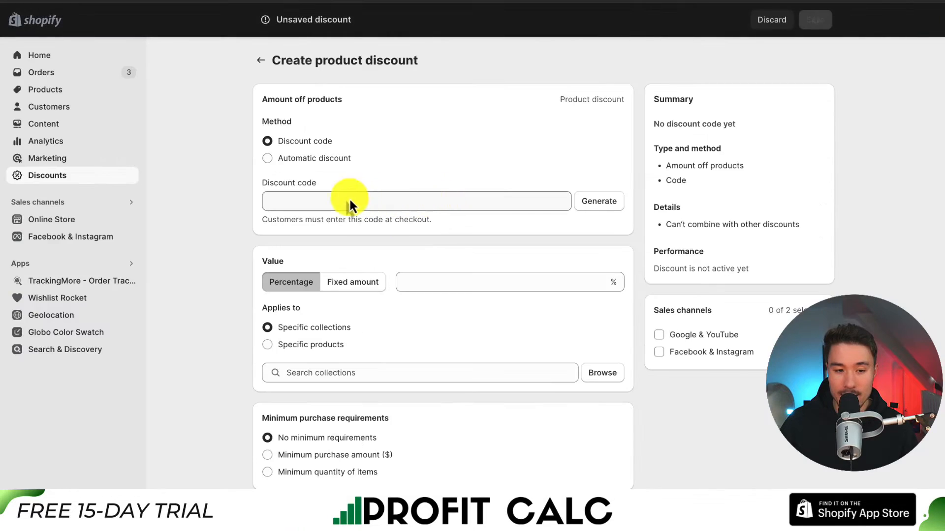
{"action": "left_click", "coordinate": [281, 197]}
{"action": "type", "text": "PRODUCT2023"}
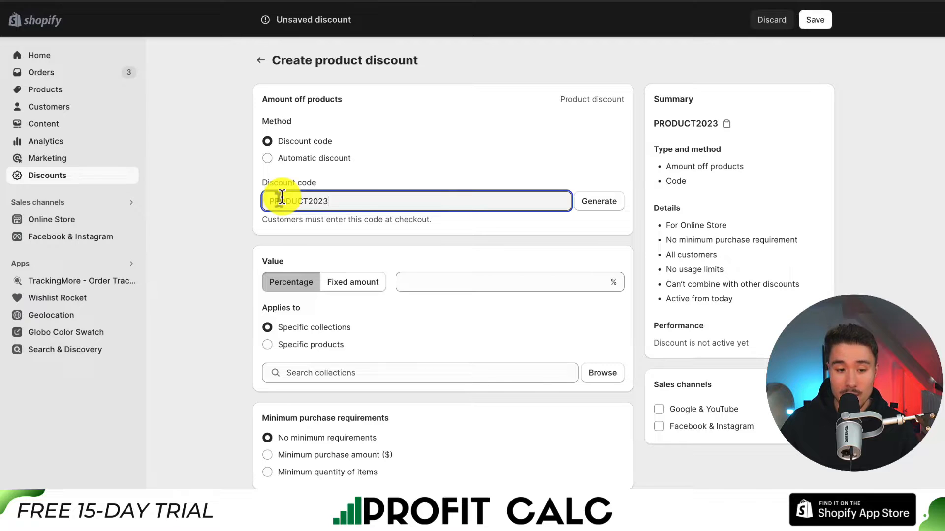
{"action": "left_click", "coordinate": [414, 278]}
{"action": "type", "text": "10"}
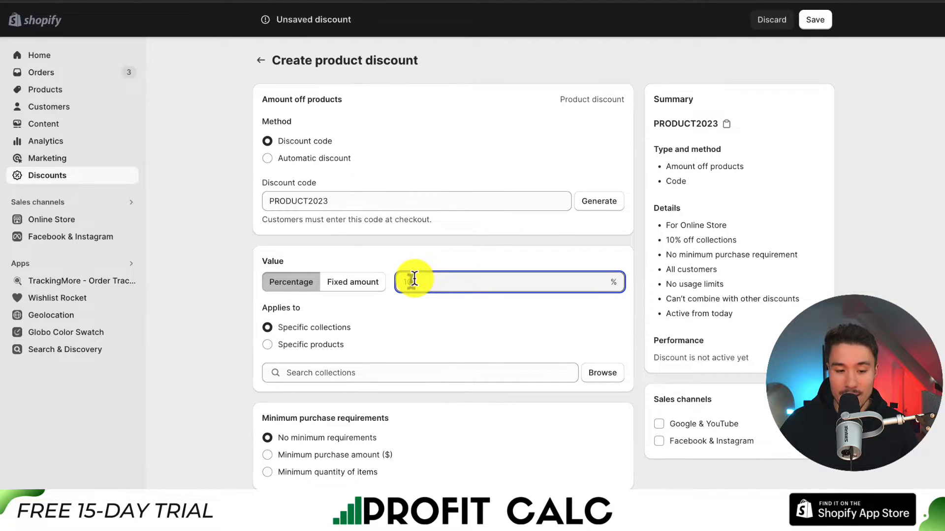
Allow the PRODUCT2023 discount to combine with order discounts and try to save it.
{"action": "scroll", "coordinate": [414, 278], "scroll_direction": "down", "scroll_amount": 8}
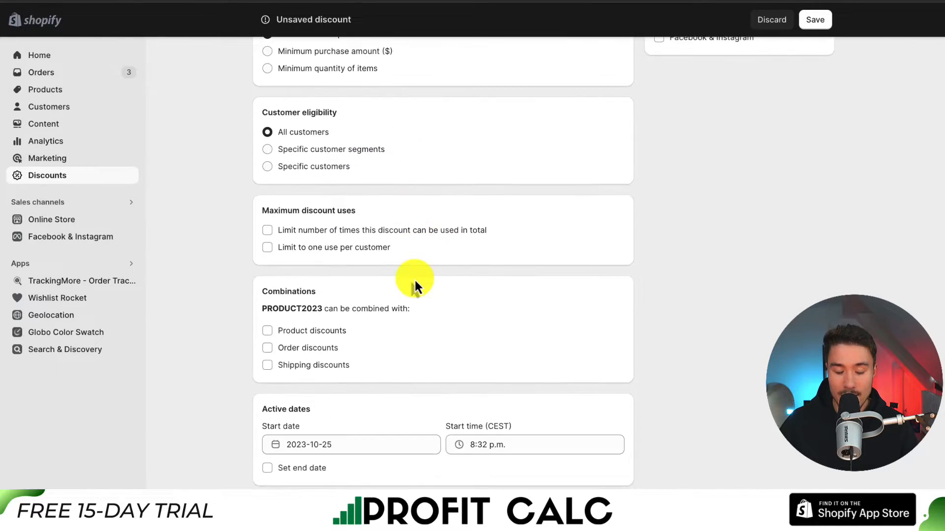
{"action": "left_click", "coordinate": [268, 348]}
{"action": "scroll", "coordinate": [234, 358], "scroll_direction": "down", "scroll_amount": 2}
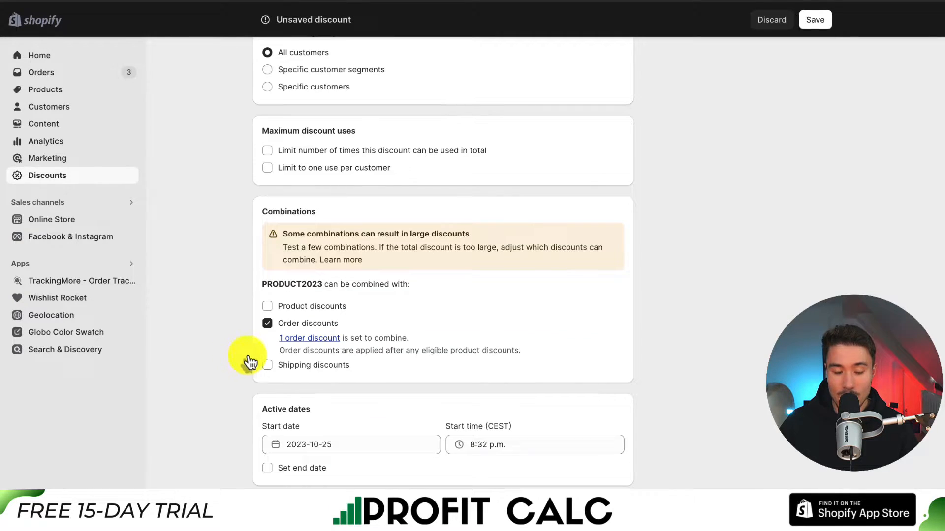
{"action": "left_click_drag", "start_coordinate": [367, 338], "coordinate": [403, 340]}
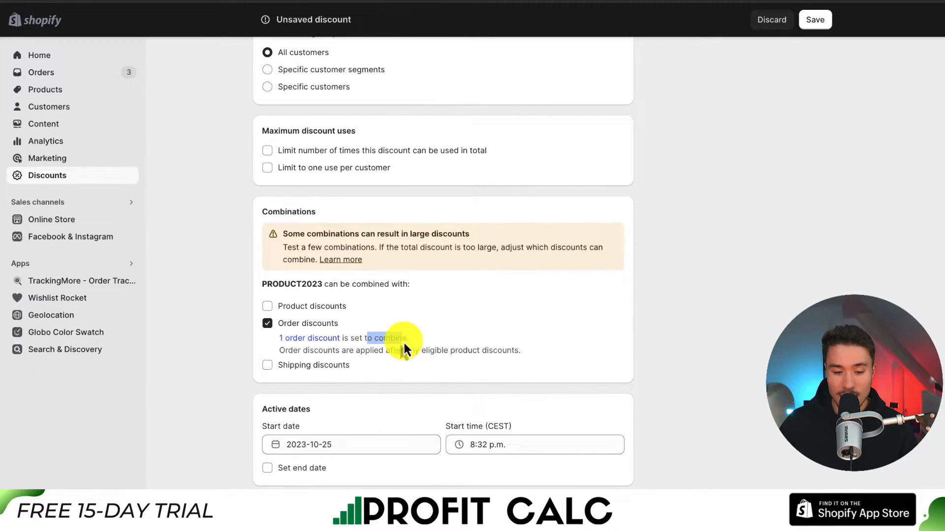
{"action": "left_click", "coordinate": [815, 22]}
Apply the PRODUCT2023 discount to the specific product Outdoor Camping Bag and save the discount.
{"action": "scroll", "coordinate": [328, 325], "scroll_direction": "down", "scroll_amount": 2}
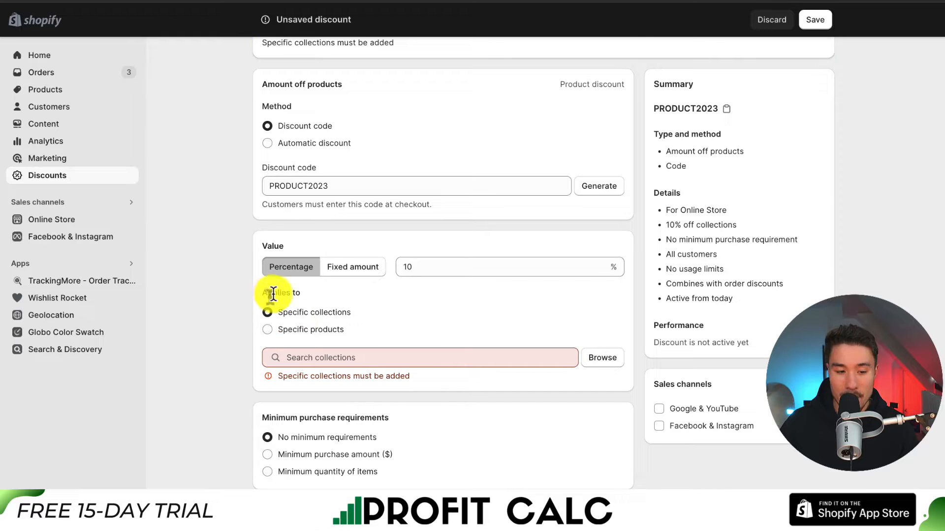
{"action": "left_click", "coordinate": [297, 332]}
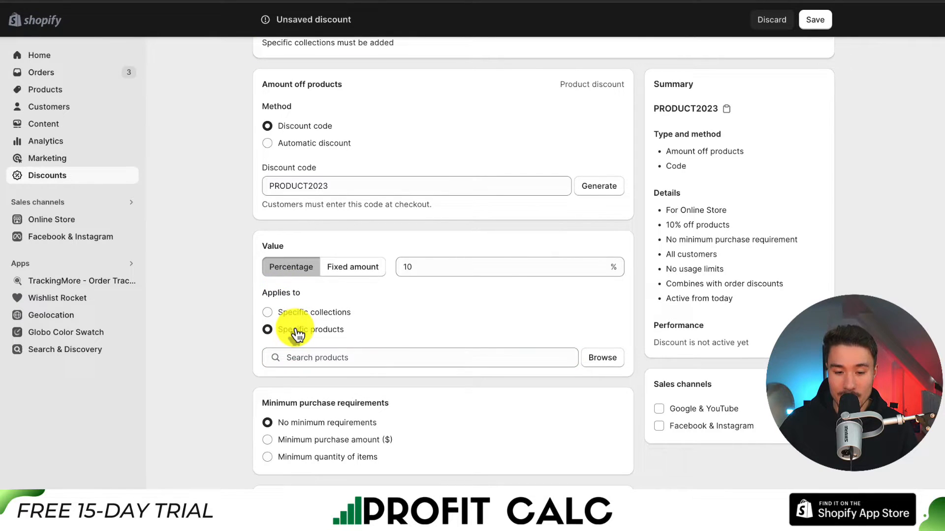
{"action": "left_click", "coordinate": [583, 353]}
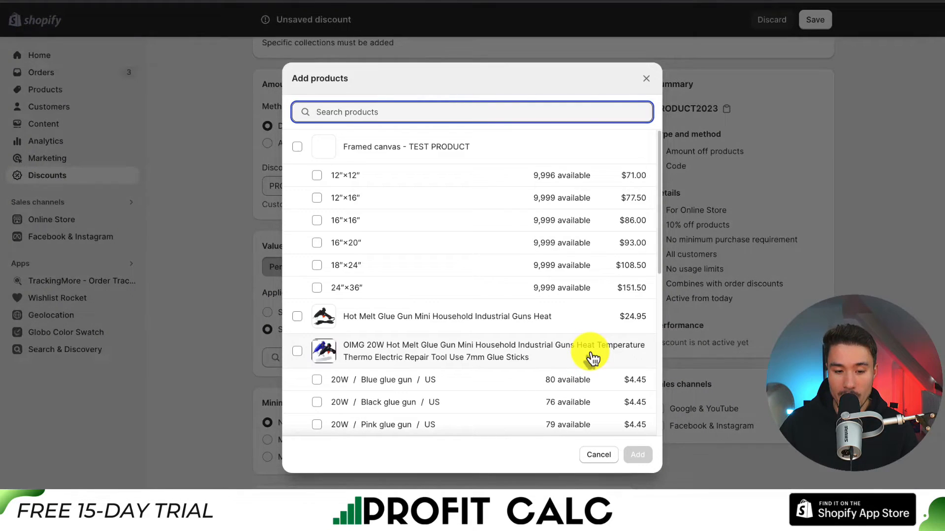
{"action": "scroll", "coordinate": [320, 196], "scroll_direction": "down", "scroll_amount": 1}
{"action": "scroll", "coordinate": [320, 196], "scroll_direction": "down", "scroll_amount": 6}
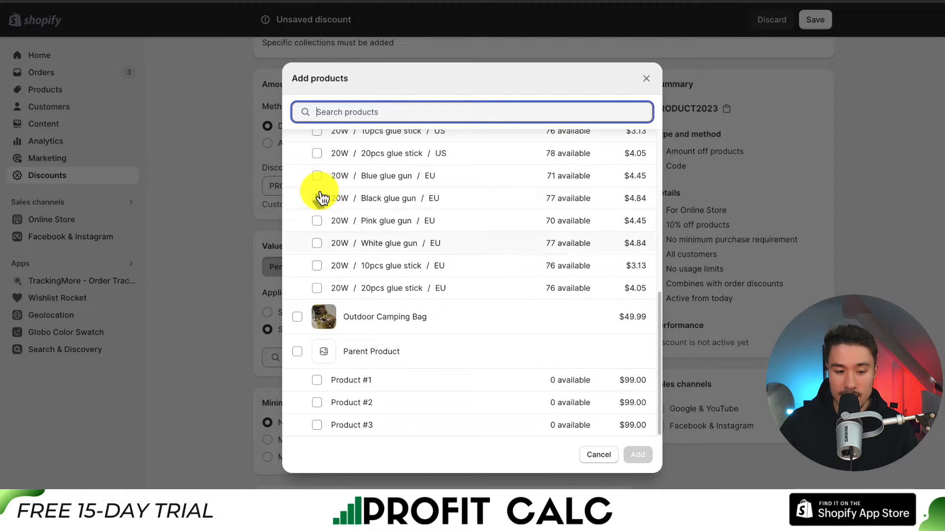
{"action": "left_click", "coordinate": [298, 317]}
{"action": "left_click", "coordinate": [638, 457]}
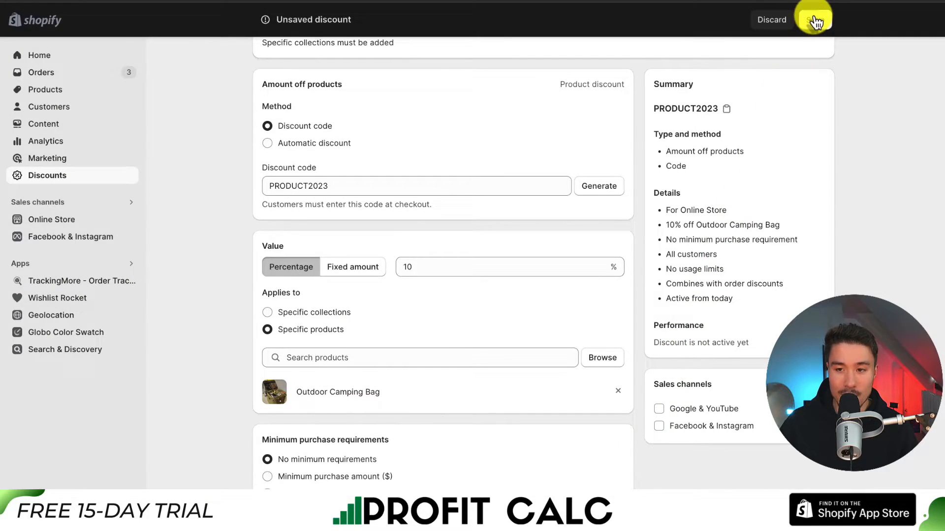
{"action": "left_click", "coordinate": [814, 21]}
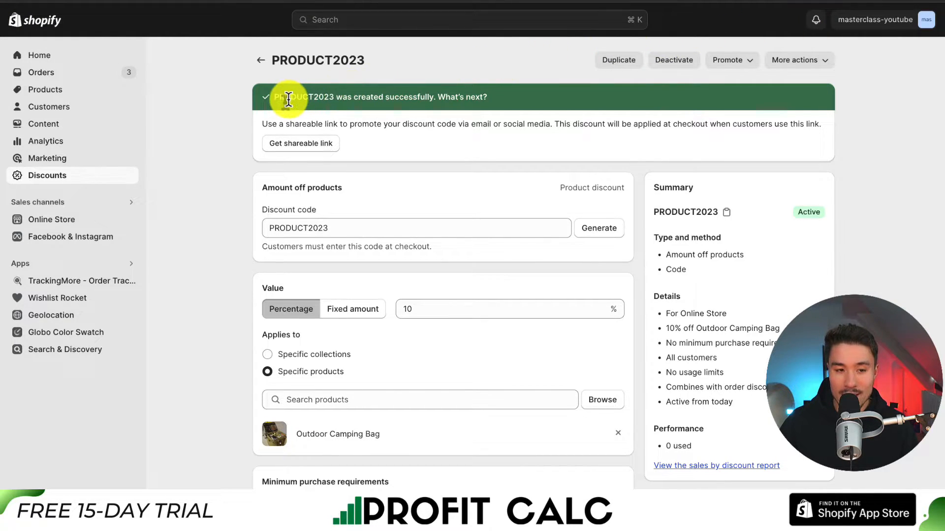
{"action": "left_click_drag", "start_coordinate": [292, 97], "coordinate": [419, 98]}
{"action": "left_click", "coordinate": [209, 147]}
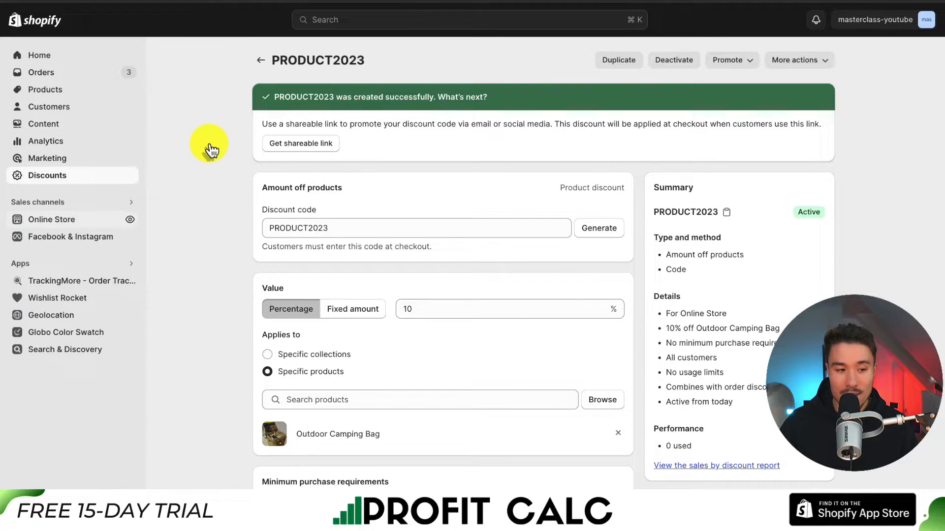
Open the online storefront and add one Outdoor Camping Bag from the featured products to the cart.
{"action": "left_click", "coordinate": [132, 221]}
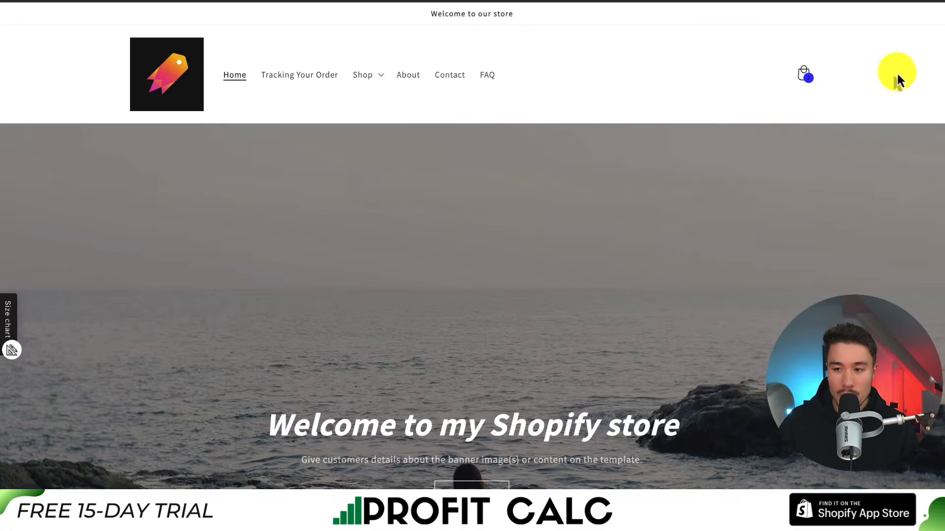
{"action": "left_click_drag", "start_coordinate": [943, 67], "coordinate": [934, 192]}
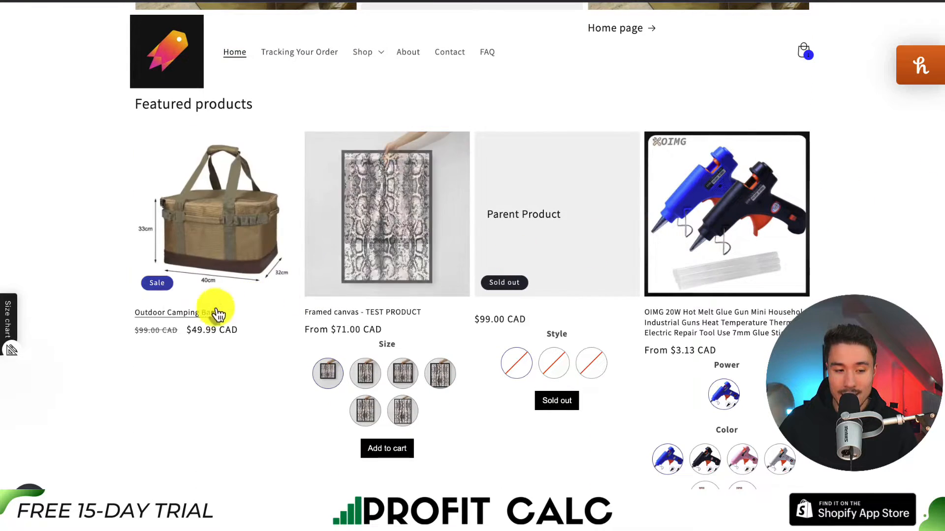
{"action": "left_click", "coordinate": [182, 319]}
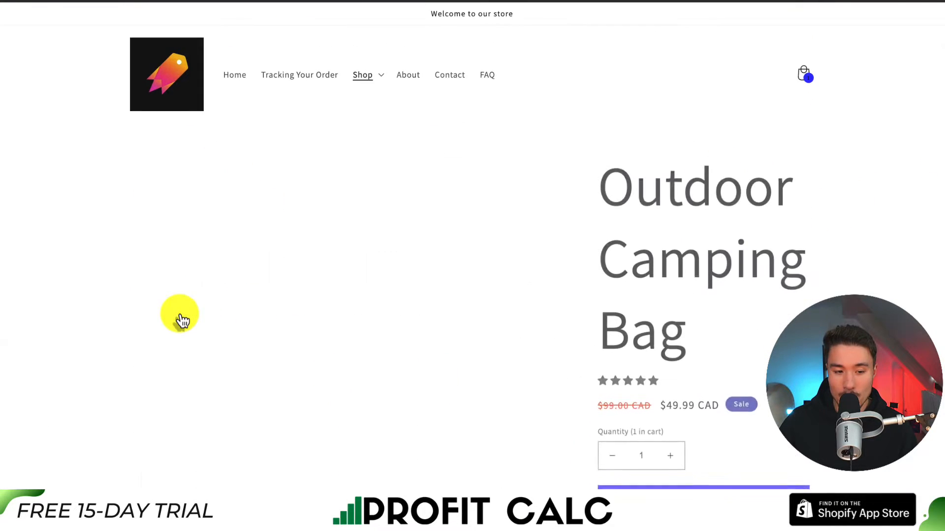
{"action": "scroll", "coordinate": [683, 278], "scroll_direction": "down", "scroll_amount": 3}
{"action": "left_click", "coordinate": [673, 337]}
{"action": "scroll", "coordinate": [675, 345], "scroll_direction": "down", "scroll_amount": 2}
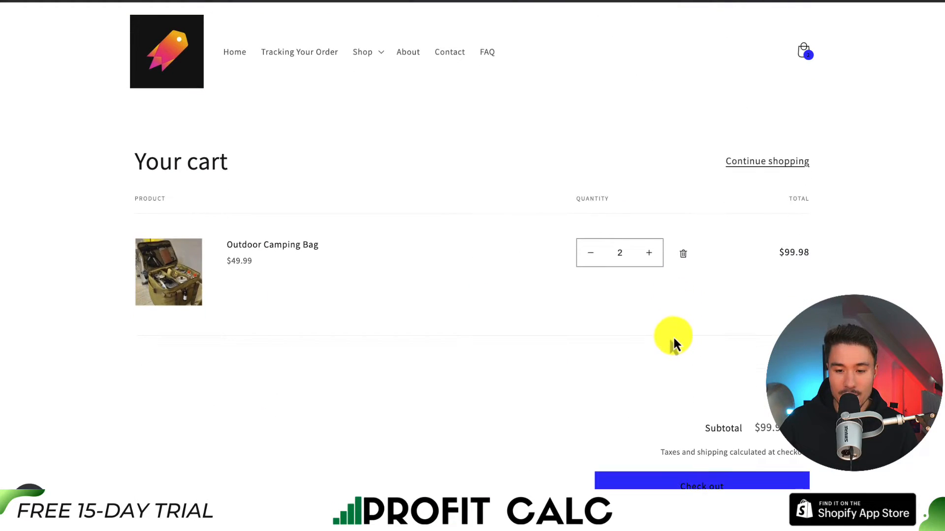
Proceed from the cart to the checkout with the Outdoor Camping Bag order.
{"action": "left_click_drag", "start_coordinate": [205, 247], "coordinate": [338, 246]}
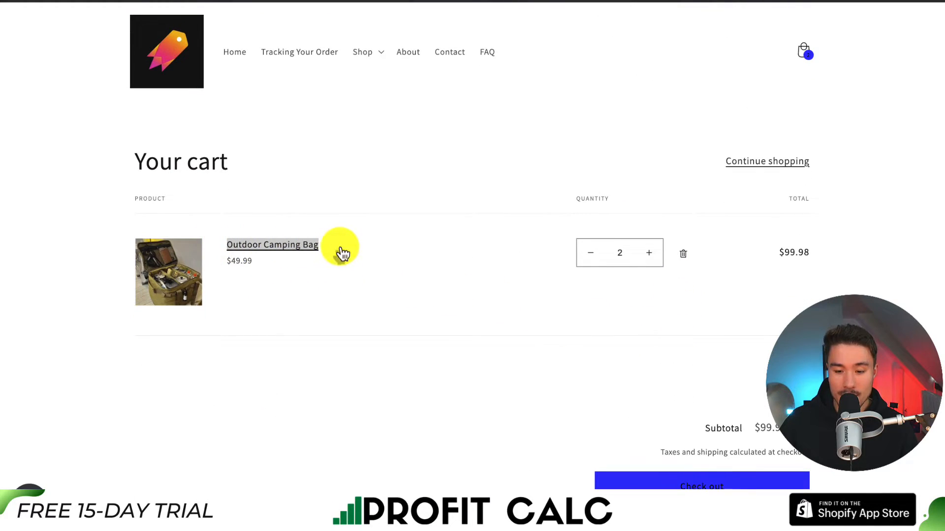
{"action": "scroll", "coordinate": [573, 428], "scroll_direction": "down", "scroll_amount": 1}
{"action": "left_click", "coordinate": [636, 472]}
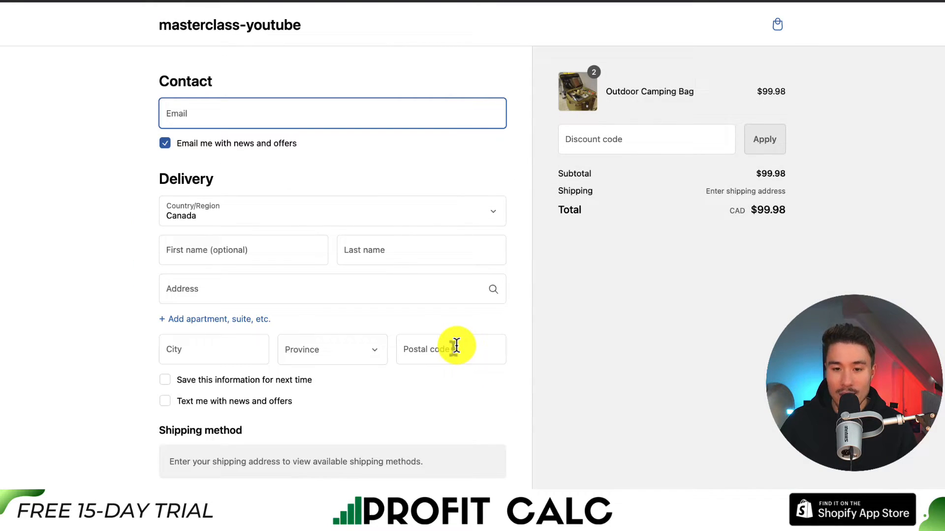
Apply the order discount code FALL2023 at checkout and check the amount it deducts.
{"action": "left_click", "coordinate": [631, 142]}
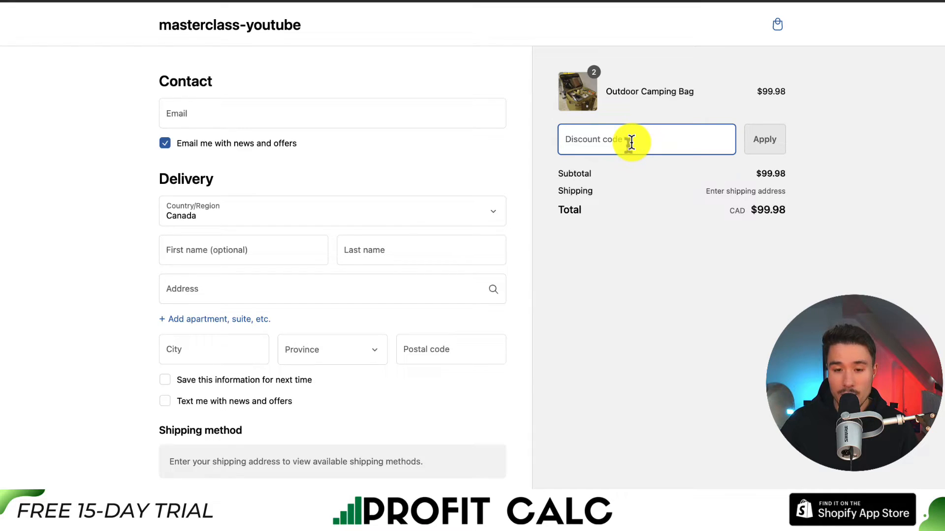
{"action": "type", "text": "FALL2023"}
{"action": "left_click", "coordinate": [749, 142]}
{"action": "left_click_drag", "start_coordinate": [749, 236], "coordinate": [793, 244]}
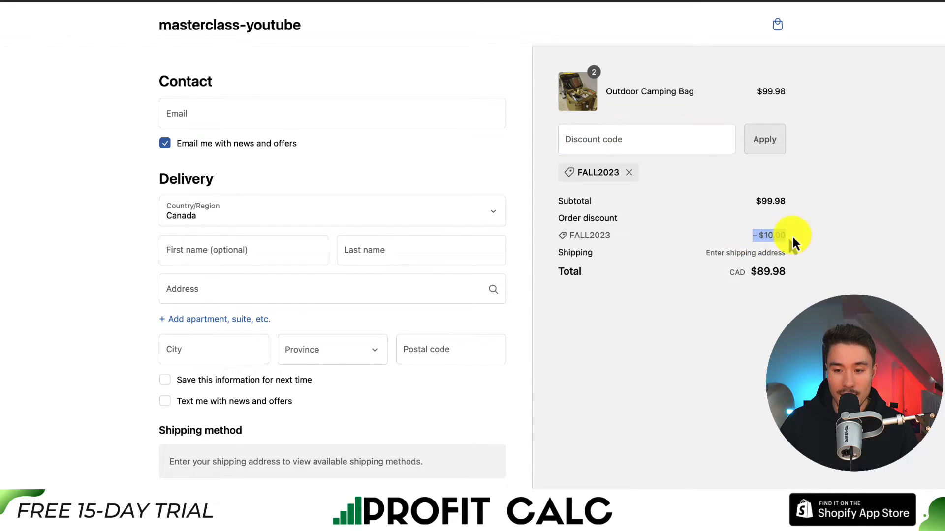
Apply the product discount code PRODUCT2023 in addition to FALL2023 at checkout.
{"action": "left_click_drag", "start_coordinate": [755, 92], "coordinate": [787, 90]}
{"action": "left_click", "coordinate": [635, 131]}
{"action": "type", "text": "PRODUCT2023"}
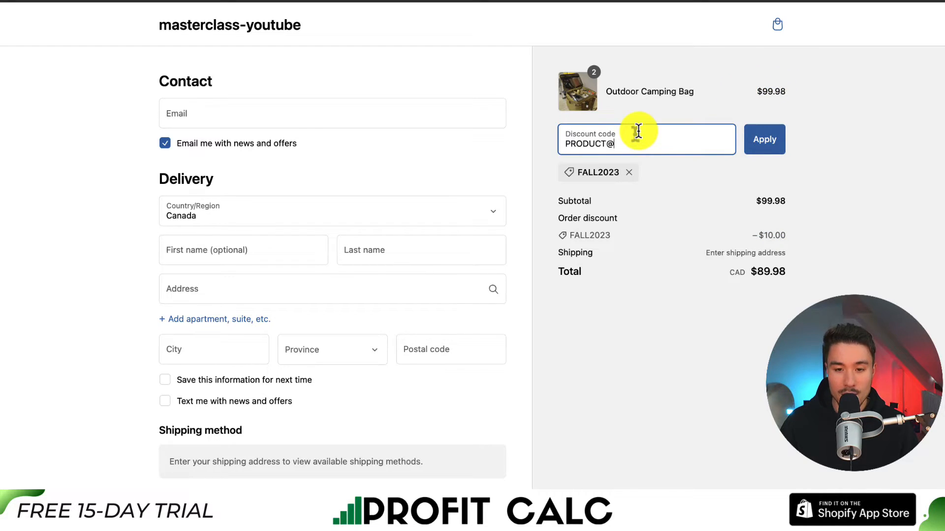
{"action": "left_click", "coordinate": [749, 152]}
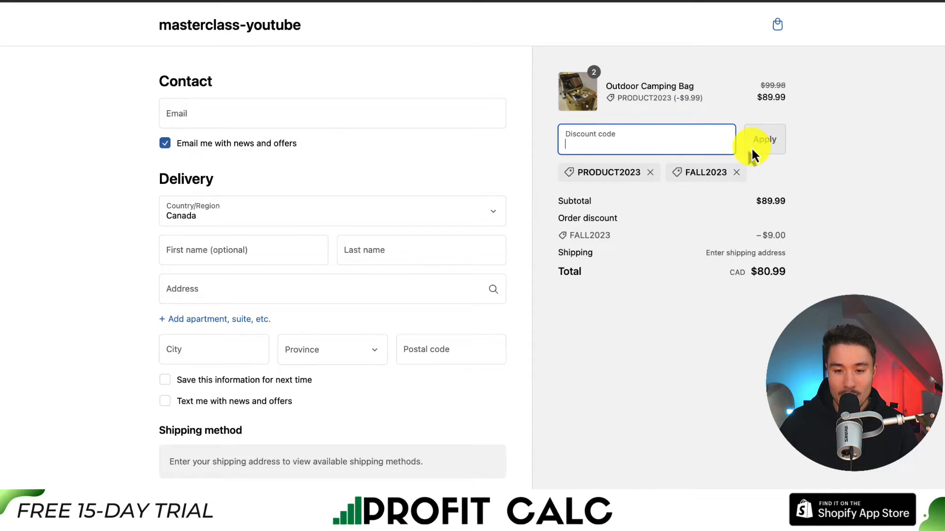
Examine the FALL2023 order discount amount and the order total with both codes applied.
{"action": "left_click", "coordinate": [659, 241]}
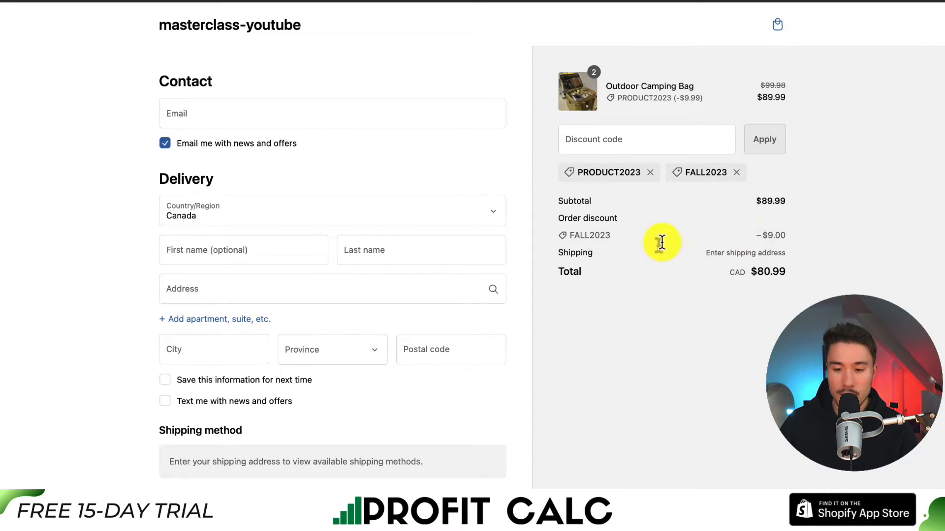
{"action": "left_click_drag", "start_coordinate": [755, 236], "coordinate": [786, 237]}
{"action": "left_click", "coordinate": [794, 238]}
{"action": "left_click_drag", "start_coordinate": [760, 273], "coordinate": [786, 280]}
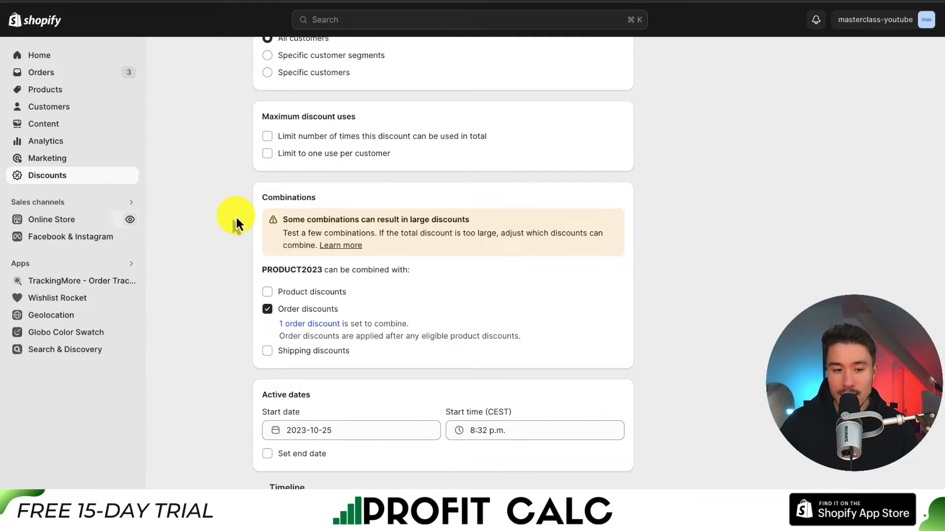
{"action": "scroll", "coordinate": [236, 217], "scroll_direction": "down", "scroll_amount": 1}
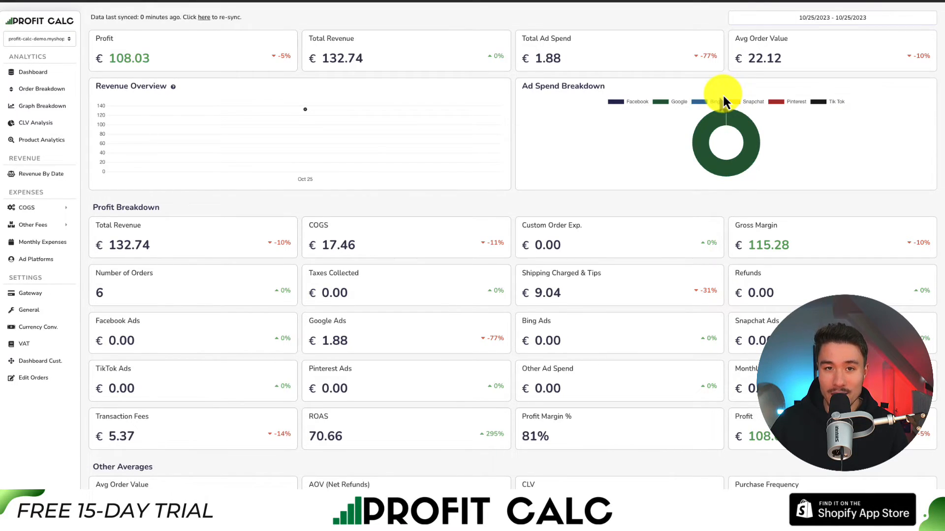
Set the date range of the Profit Calc dashboard to 10/19/2023 - 10/25/2023.
{"action": "left_click", "coordinate": [849, 18]}
{"action": "left_click", "coordinate": [883, 69]}
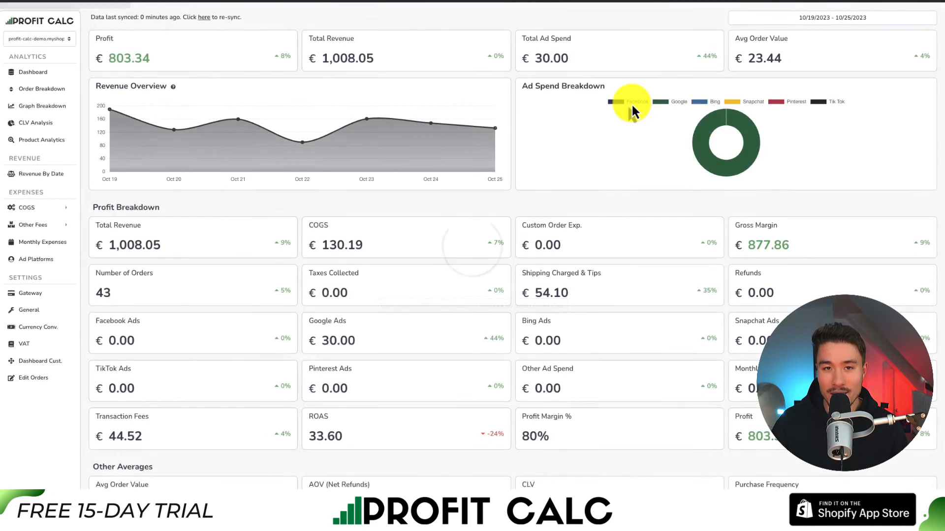
{"action": "mouse_move", "coordinate": [944, 34]}
{"action": "left_mouse_down"}
{"action": "mouse_move", "coordinate": [943, 180]}
{"action": "mouse_move", "coordinate": [943, 31]}
{"action": "left_mouse_up"}
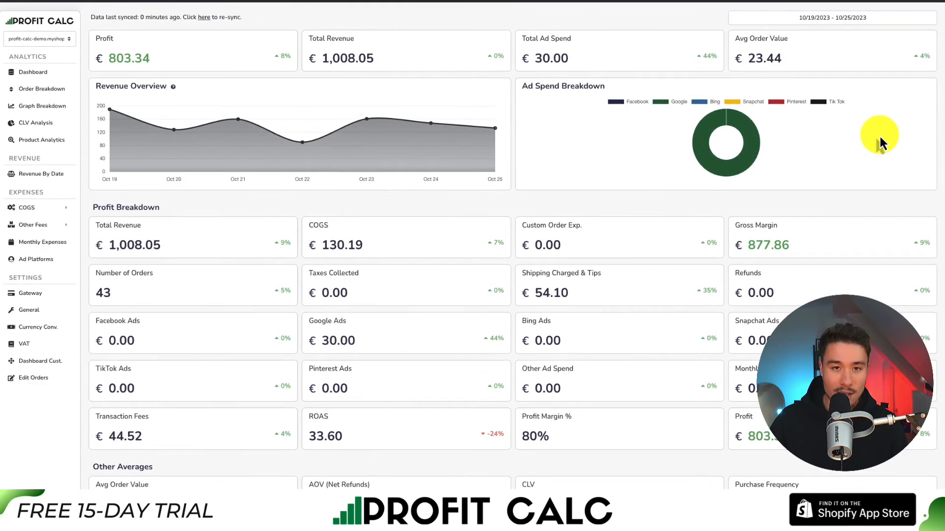